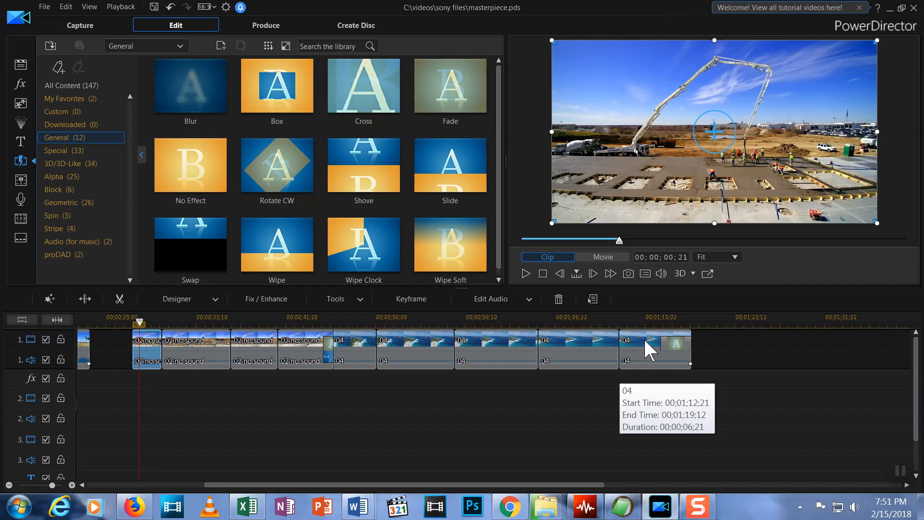
# Close the gap on track 1 by moving the 02 and 04 clips against the end of the 01 sound clip.
pyautogui.moveTo(238, 483); pyautogui.dragTo(123, 485)
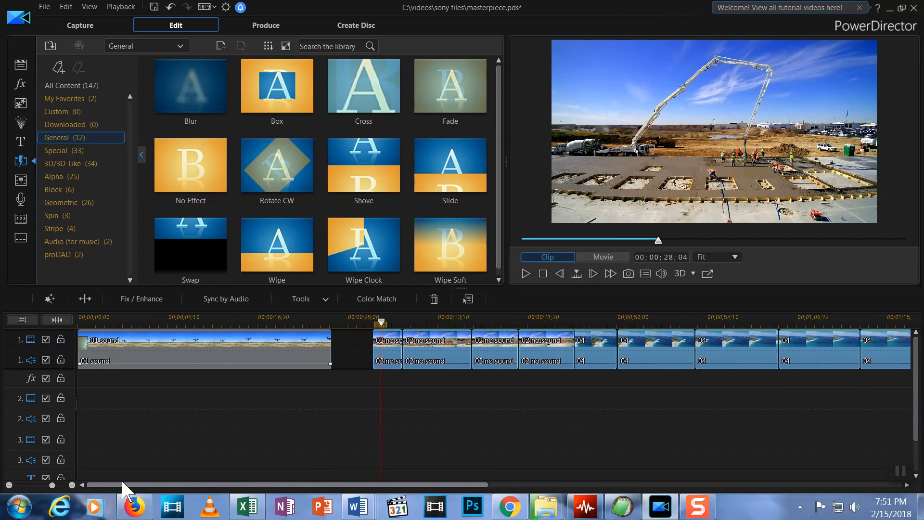
pyautogui.moveTo(388, 341); pyautogui.dragTo(345, 343)
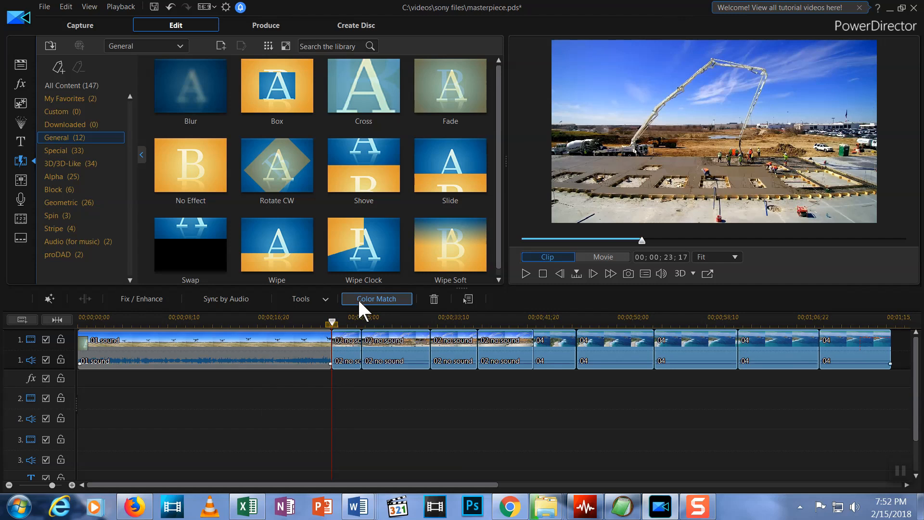
pyautogui.click(326, 321)
pyautogui.moveTo(267, 343); pyautogui.dragTo(64, 337)
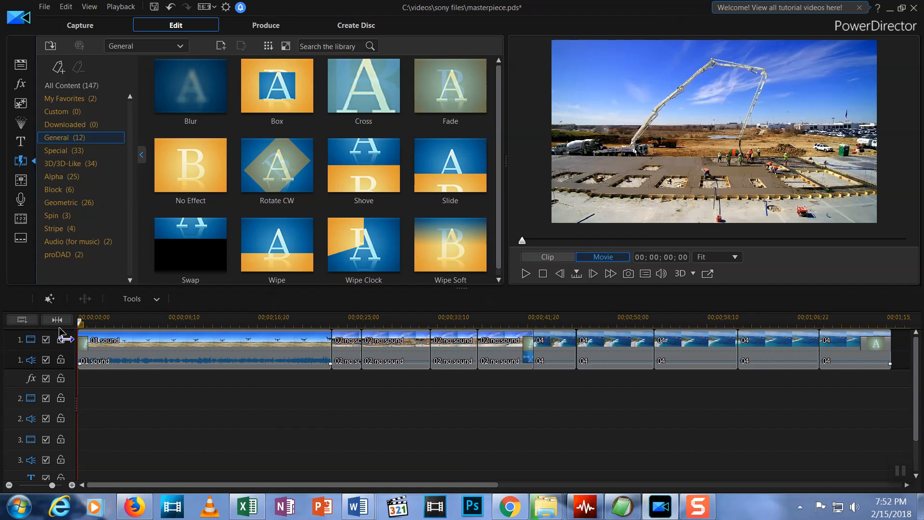
# Add the Default text-only title to the title track and align it with the start of the timeline.
pyautogui.click(89, 349)
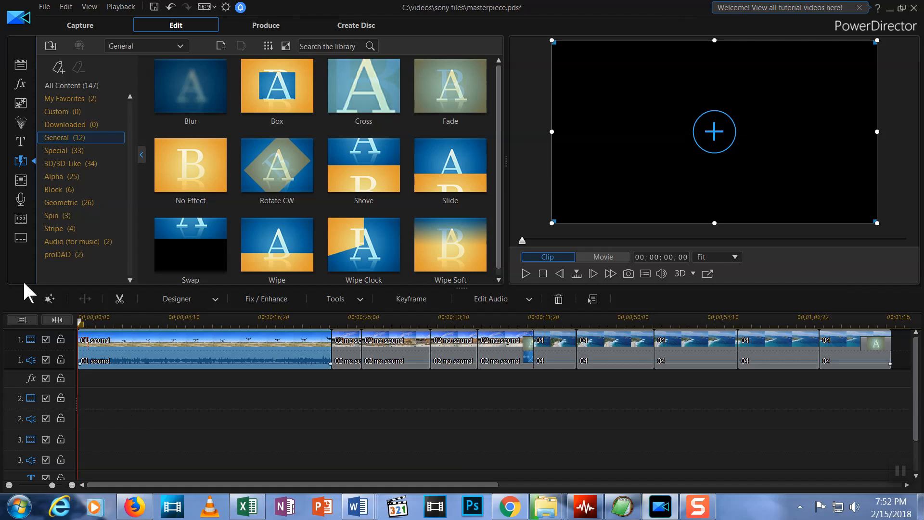
pyautogui.click(19, 141)
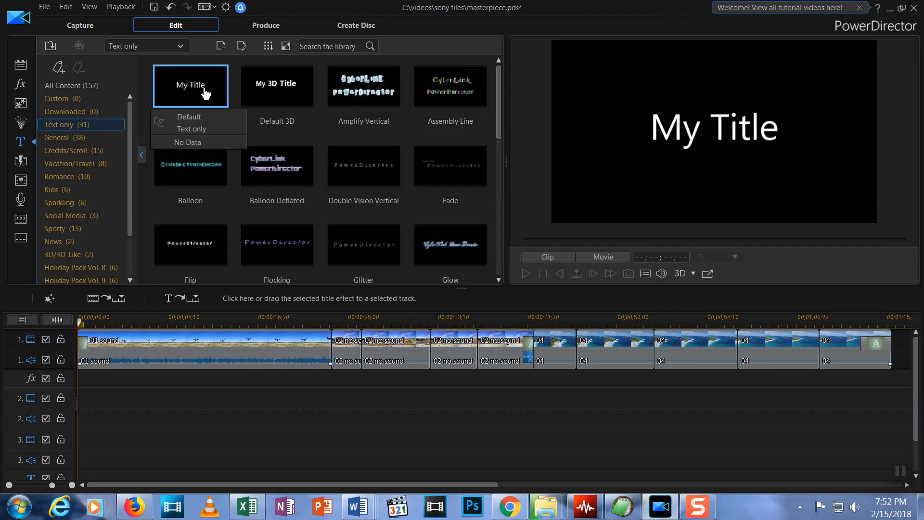
pyautogui.moveTo(206, 92); pyautogui.dragTo(95, 444)
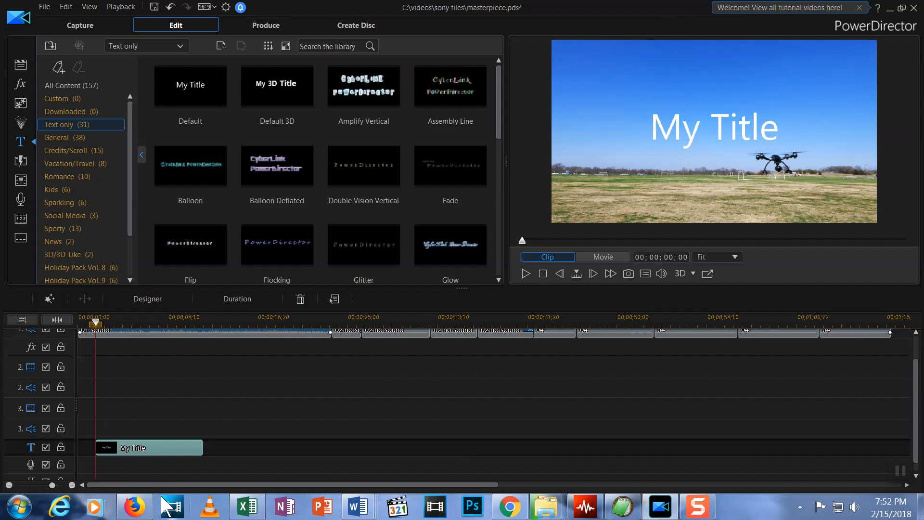
pyautogui.click(173, 452)
pyautogui.moveTo(173, 452); pyautogui.dragTo(144, 454)
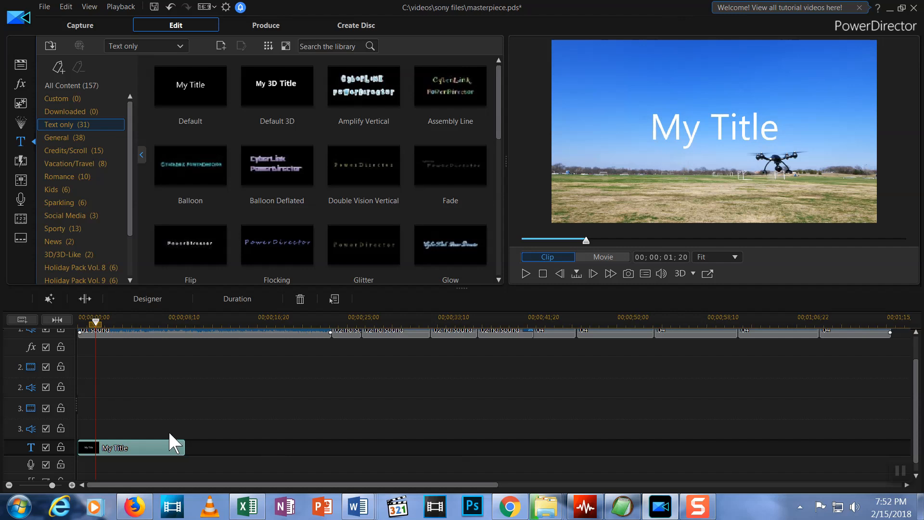
# Play the movie from the beginning to preview the title over the first clip, and stop playback.
pyautogui.moveTo(96, 322); pyautogui.dragTo(78, 322)
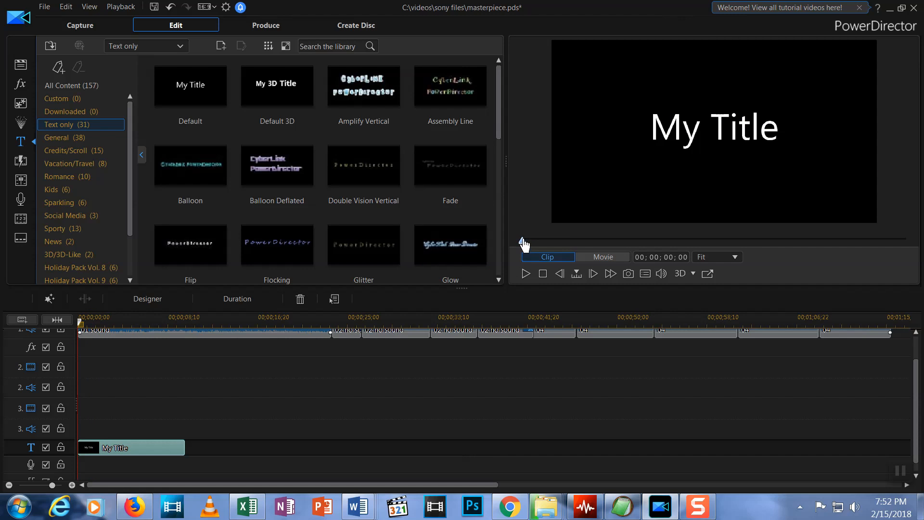
pyautogui.click(526, 273)
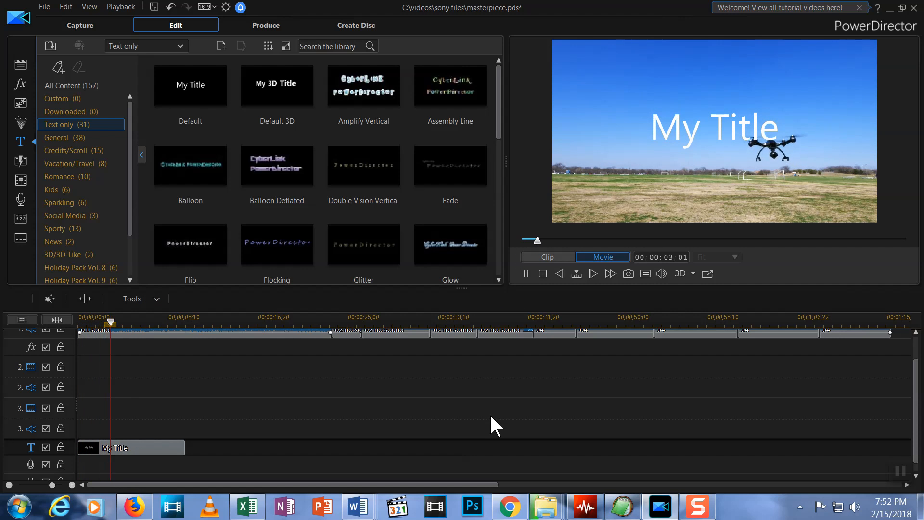
pyautogui.click(542, 274)
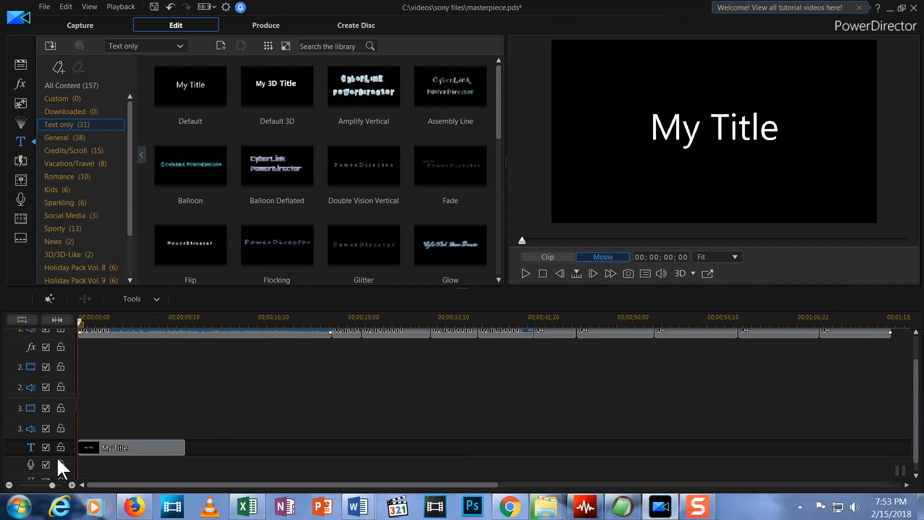
# Change the title clip's text to "Masterpiece" in the Title Designer and shrink its text box to about half size.
pyautogui.click(119, 448)
pyautogui.doubleClick(126, 448)
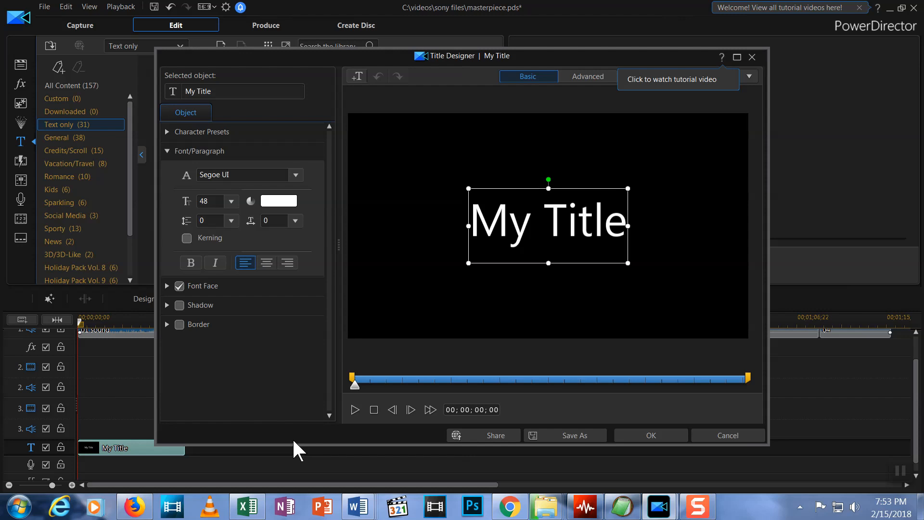
pyautogui.doubleClick(516, 222)
pyautogui.moveTo(475, 226); pyautogui.dragTo(625, 226)
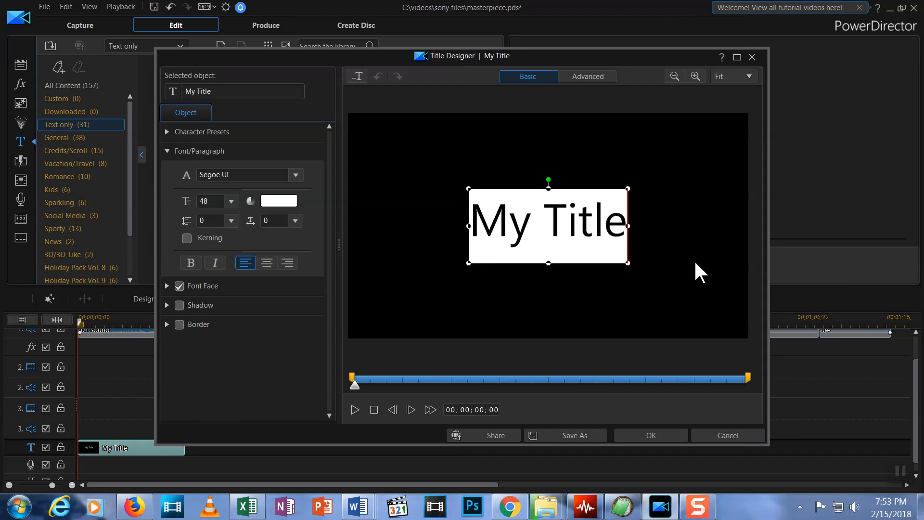
pyautogui.write('Masterpi')
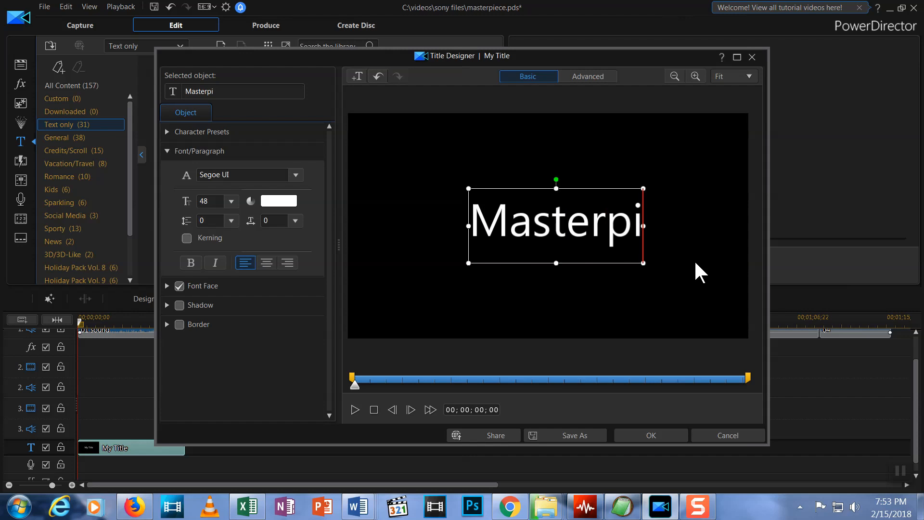
pyautogui.write('ece')
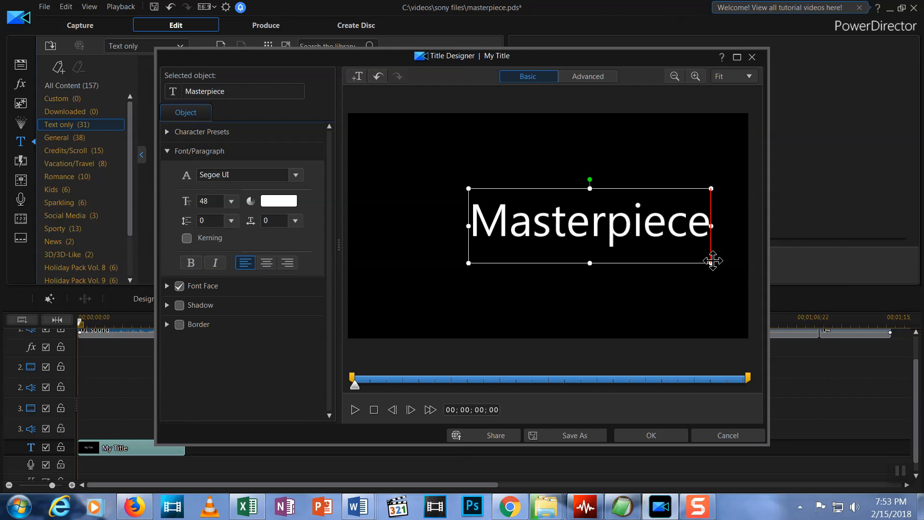
pyautogui.moveTo(712, 264); pyautogui.dragTo(591, 251)
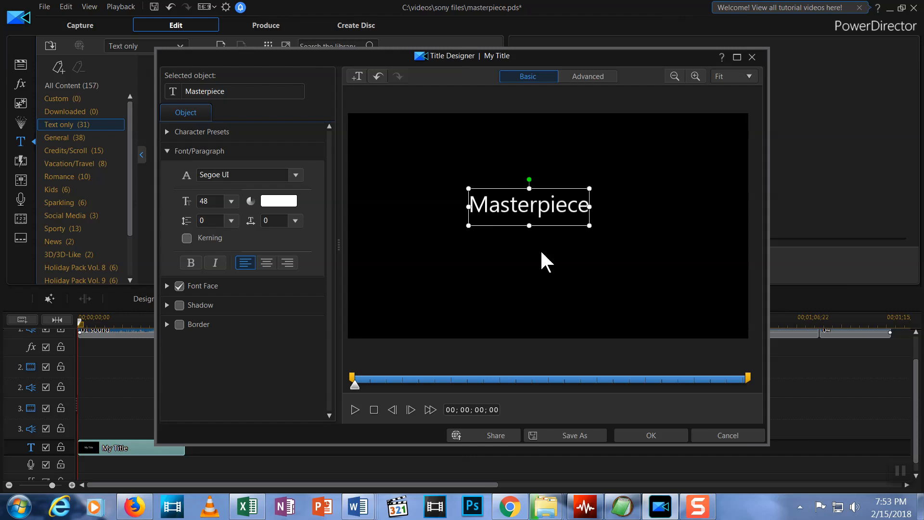
# Set the Masterpiece text colour to yellow and its font to Showcard Gothic.
pyautogui.doubleClick(505, 212)
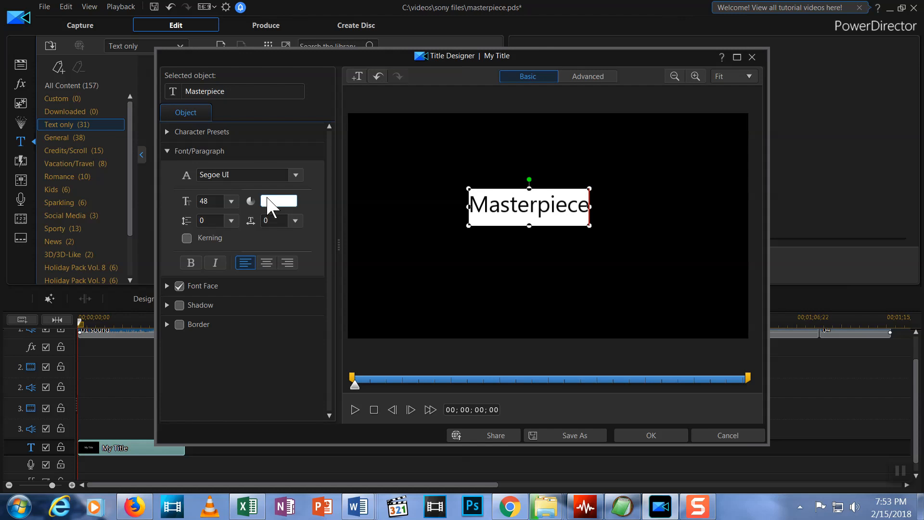
pyautogui.click(269, 204)
pyautogui.click(331, 186)
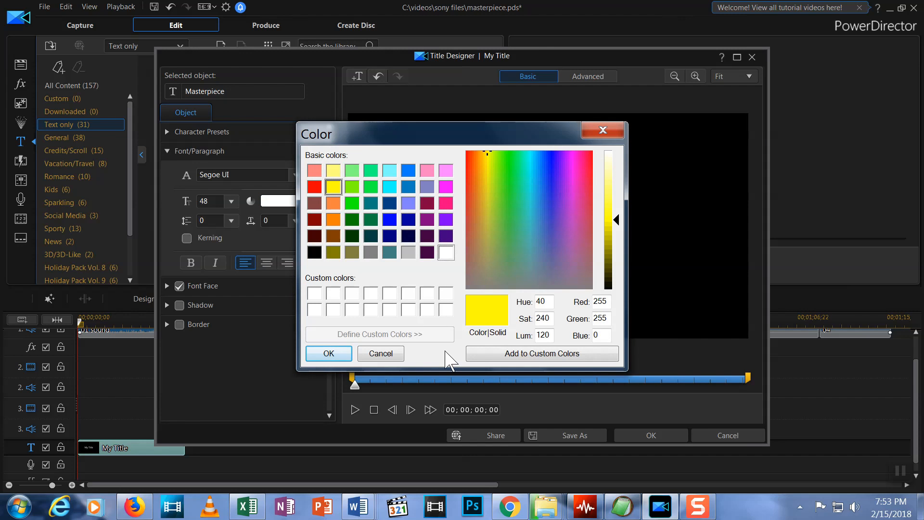
pyautogui.click(311, 353)
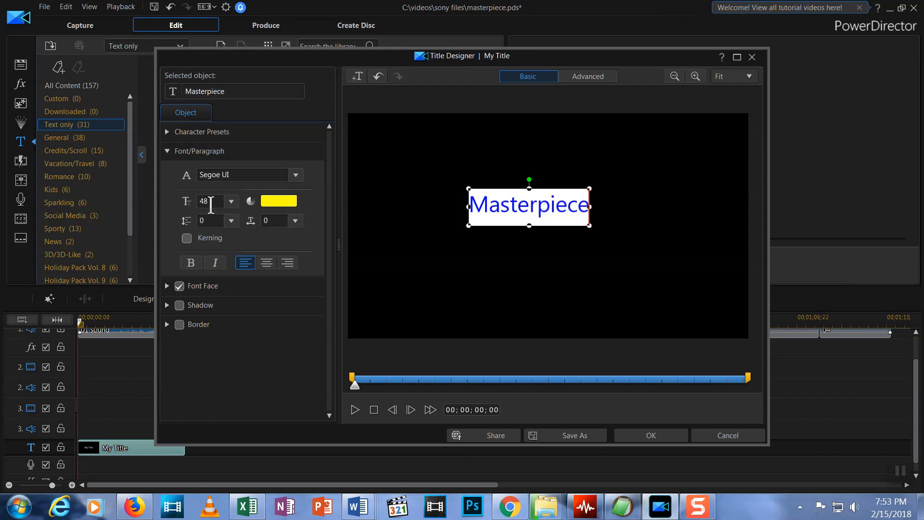
pyautogui.click(296, 174)
pyautogui.click(274, 264)
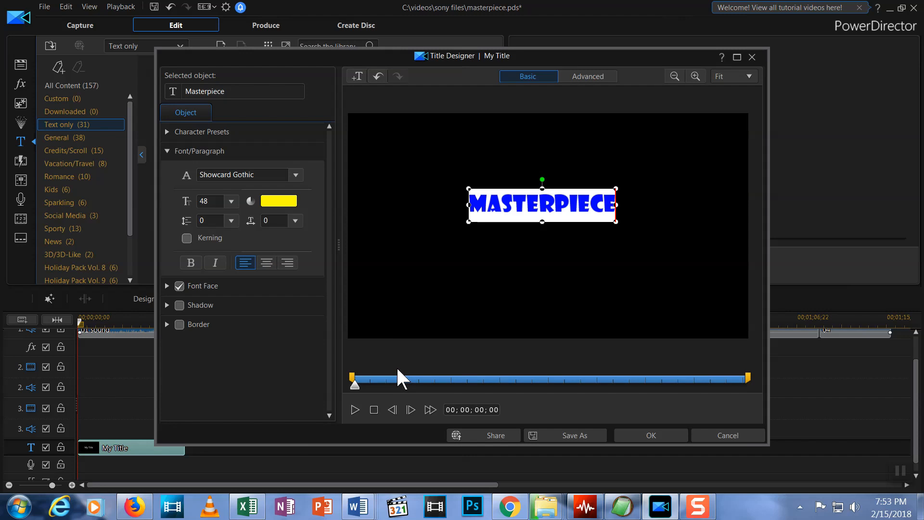
# Enable the title's shadow and move the text to the upper-left corner of the frame, accepting the title changes.
pyautogui.click(166, 304)
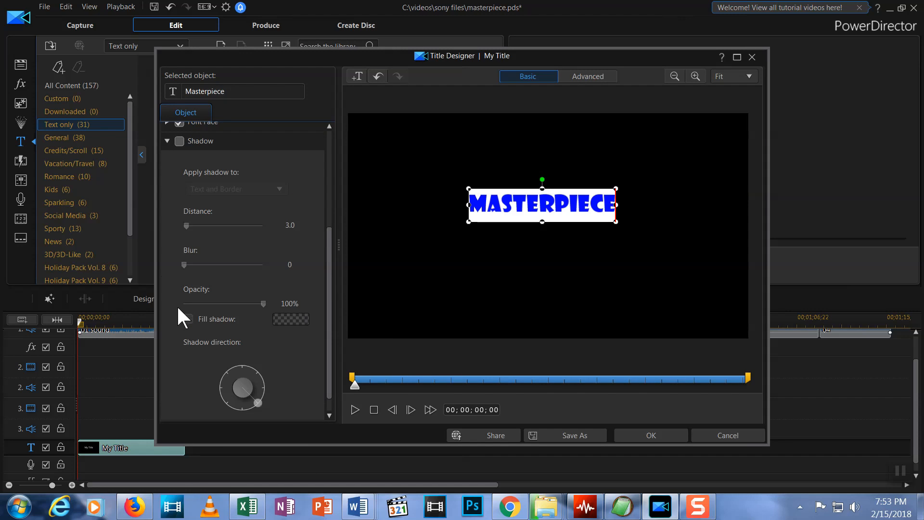
pyautogui.click(179, 141)
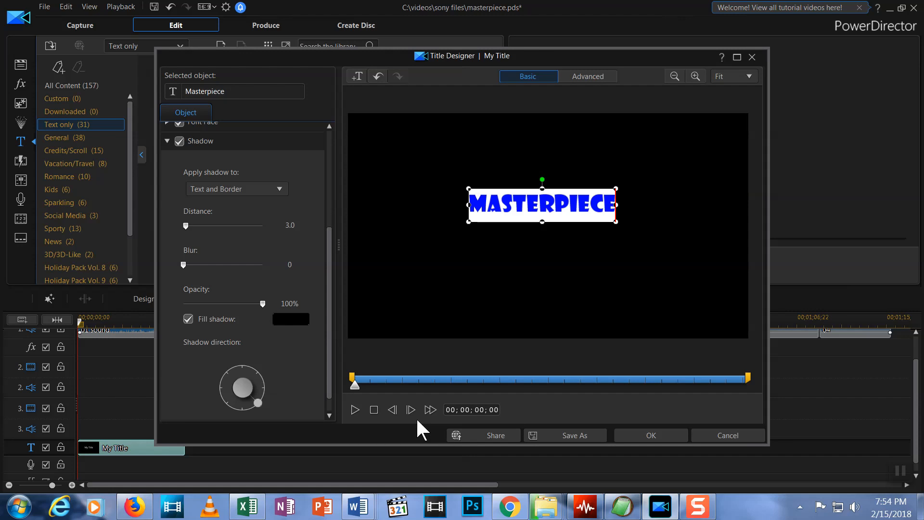
pyautogui.moveTo(548, 224); pyautogui.dragTo(445, 156)
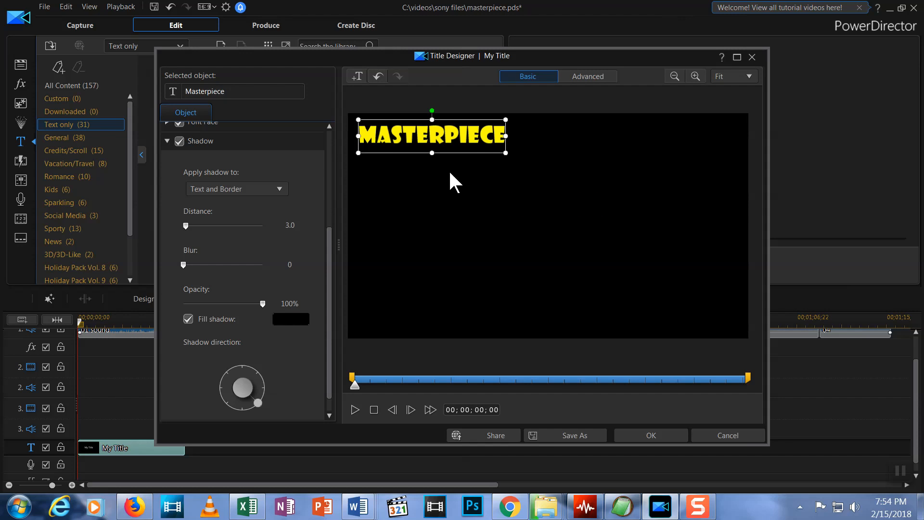
pyautogui.click(641, 435)
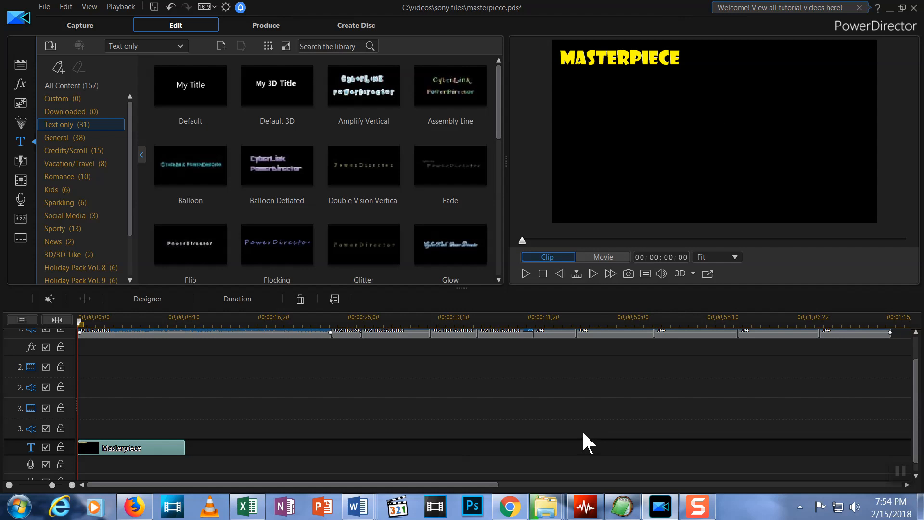
# Play the movie past the end of the Masterpiece title to preview it, and pause.
pyautogui.click(526, 273)
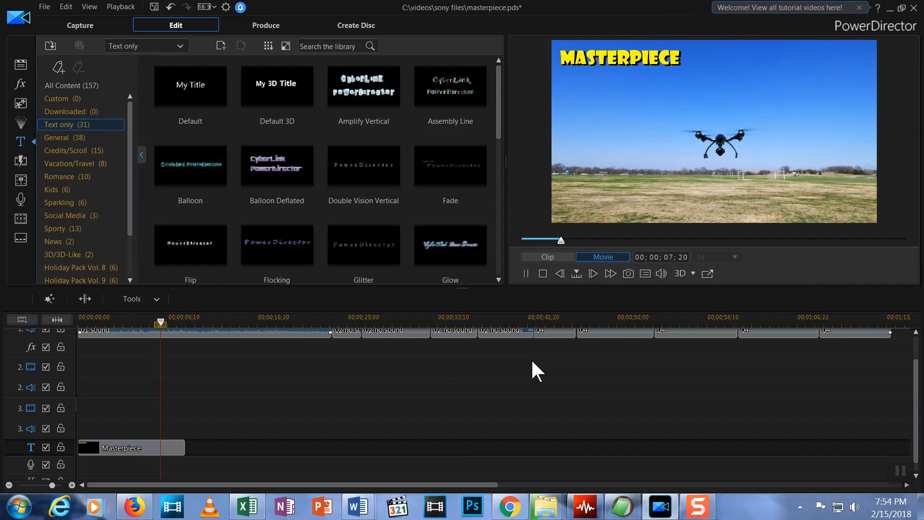
pyautogui.click(526, 274)
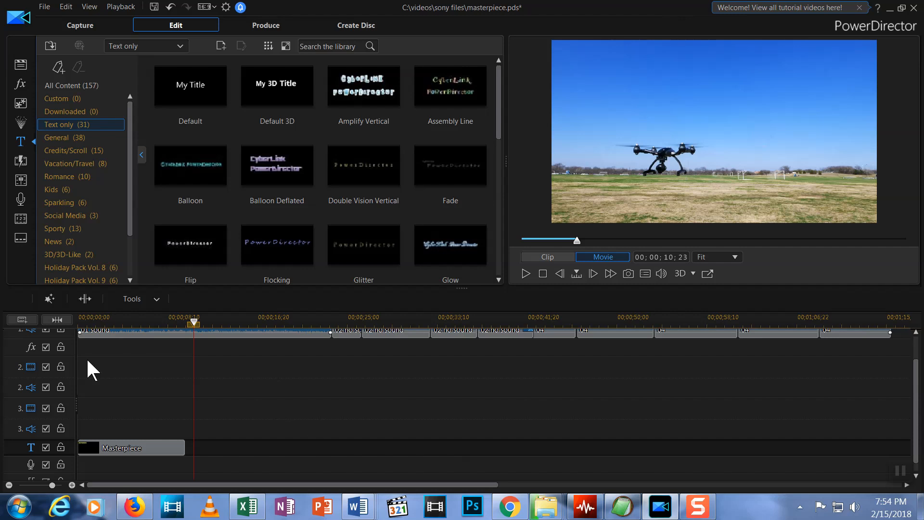
# Add a Fade transition to the start of the Masterpiece title and preview the fade-in.
pyautogui.click(21, 162)
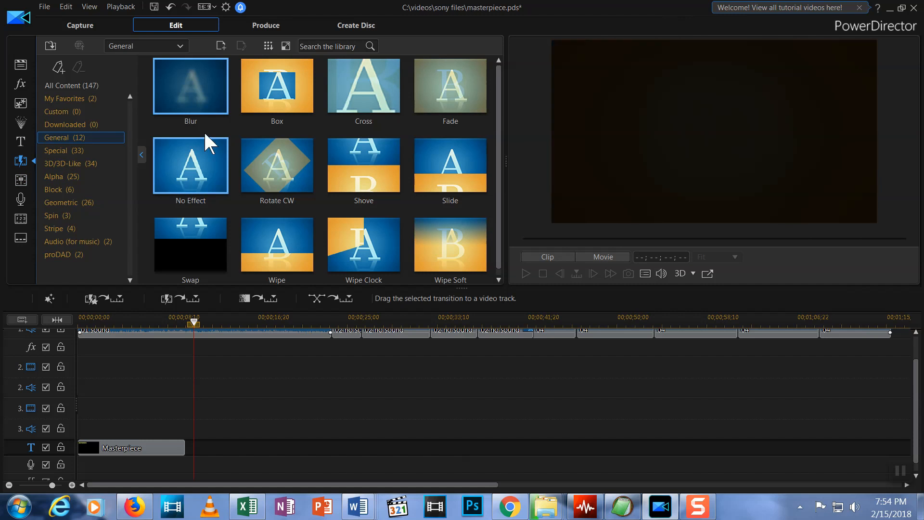
pyautogui.click(444, 91)
pyautogui.moveTo(443, 92); pyautogui.dragTo(79, 454)
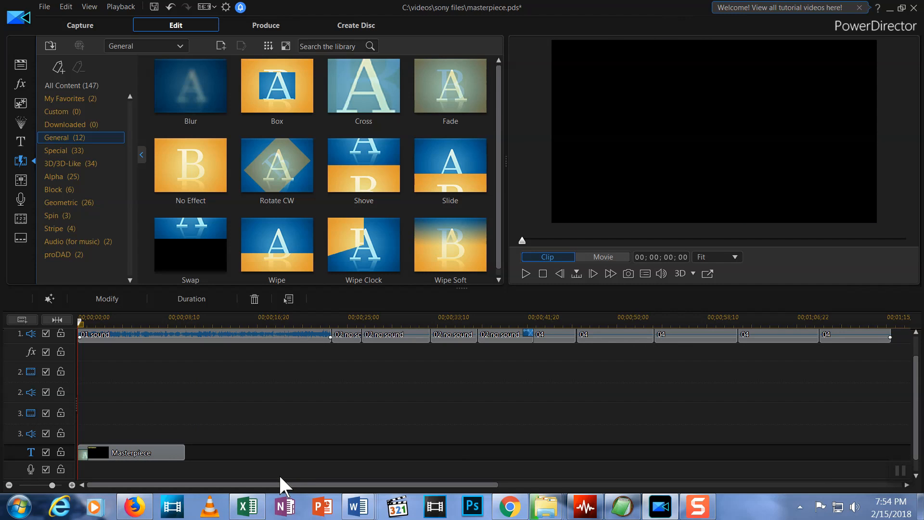
pyautogui.click(524, 274)
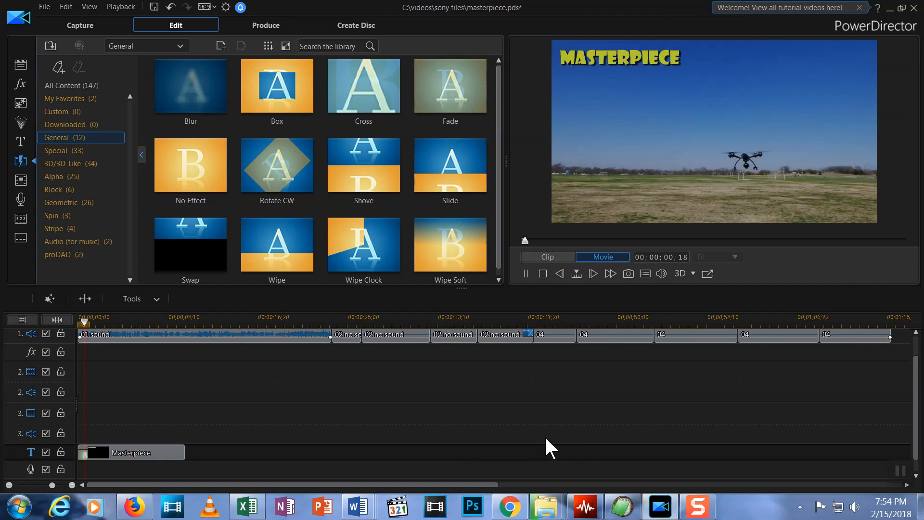
pyautogui.click(524, 274)
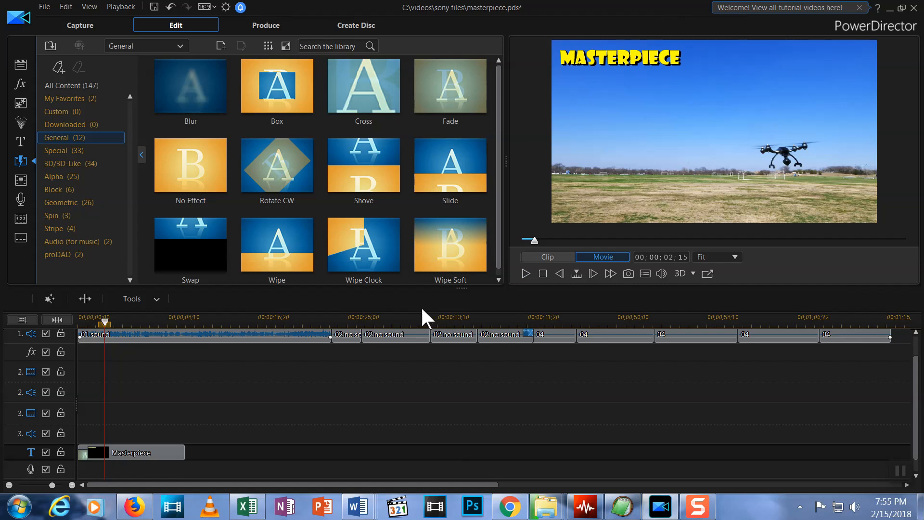
# Add a Fade transition to the end of the Masterpiece title and preview the fade-out.
pyautogui.moveTo(475, 92); pyautogui.dragTo(181, 448)
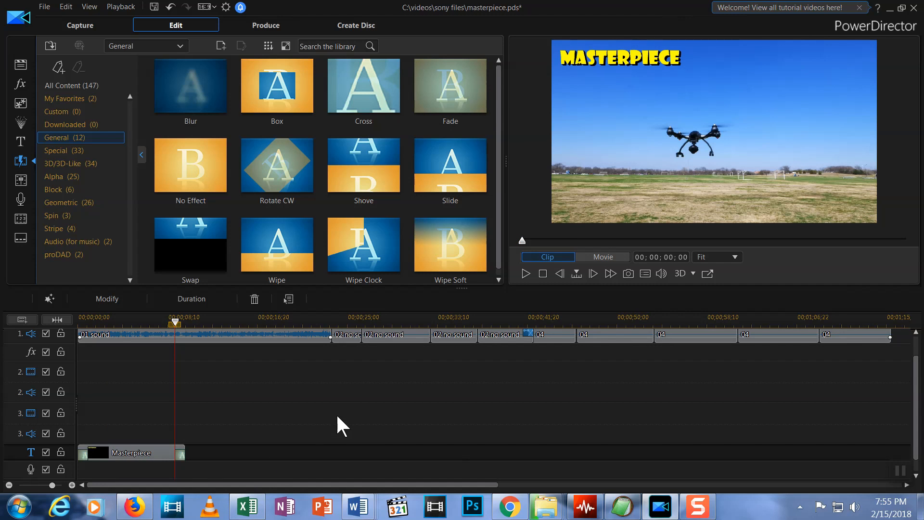
pyautogui.moveTo(175, 321); pyautogui.dragTo(153, 327)
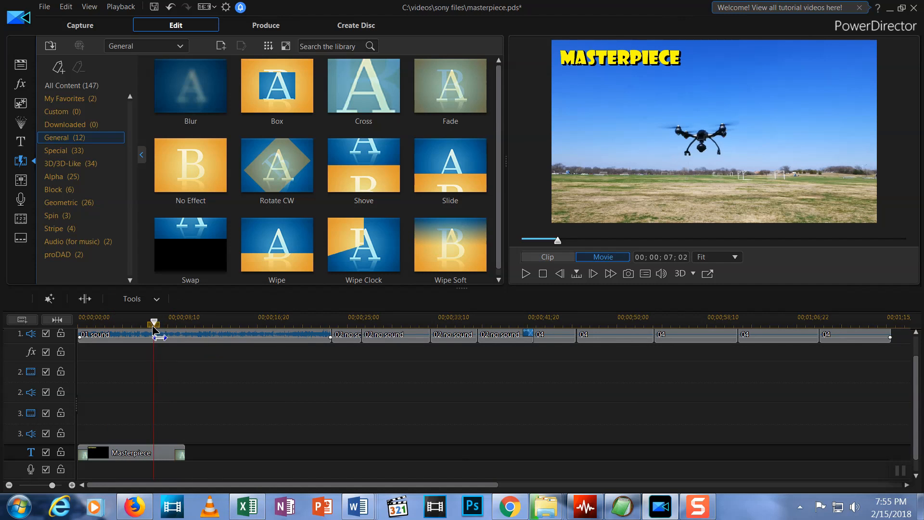
pyautogui.click(525, 273)
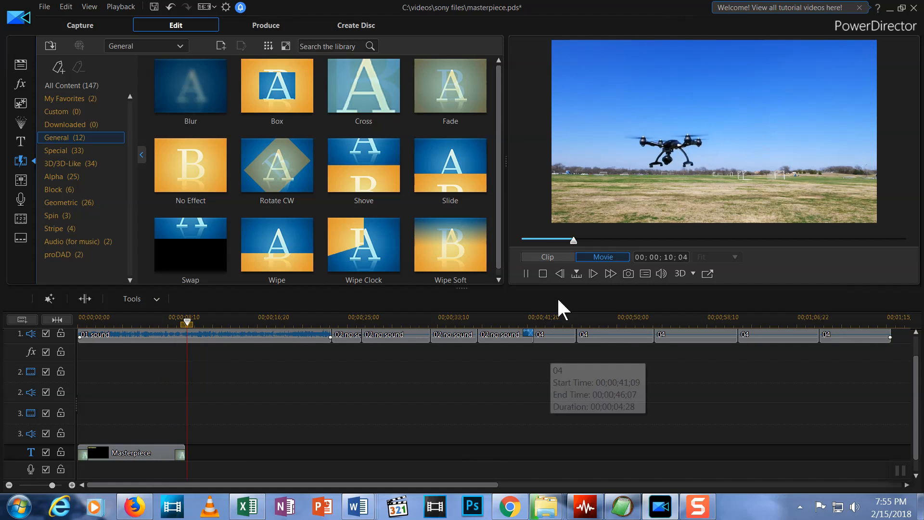
pyautogui.click(525, 272)
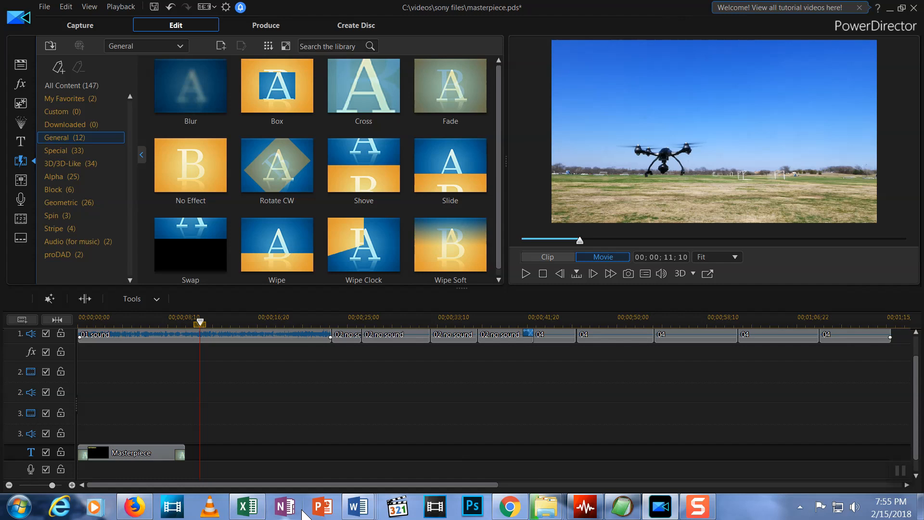
# Import bnm-0715-the-countdown-full-solo.mp3 into the media library from the powerdirector tutorial folder under videos\episodes on the I: drive.
pyautogui.click(16, 63)
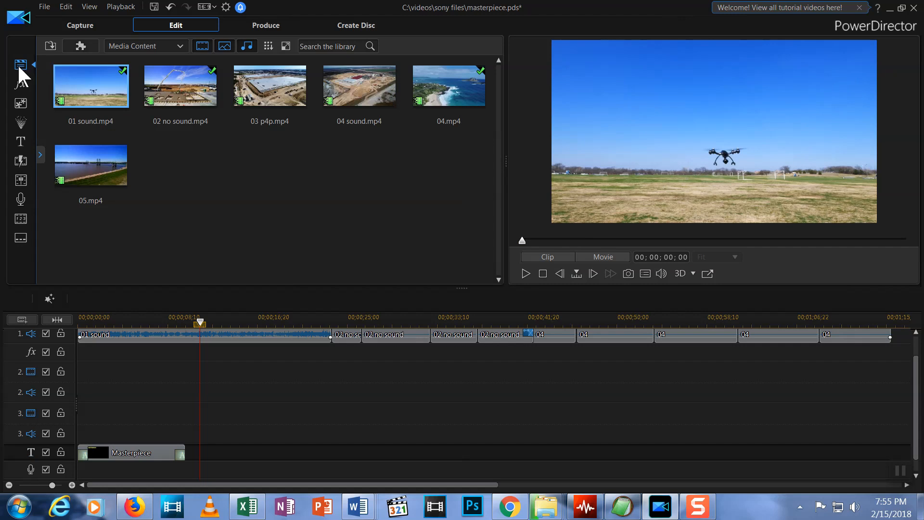
pyautogui.click(50, 46)
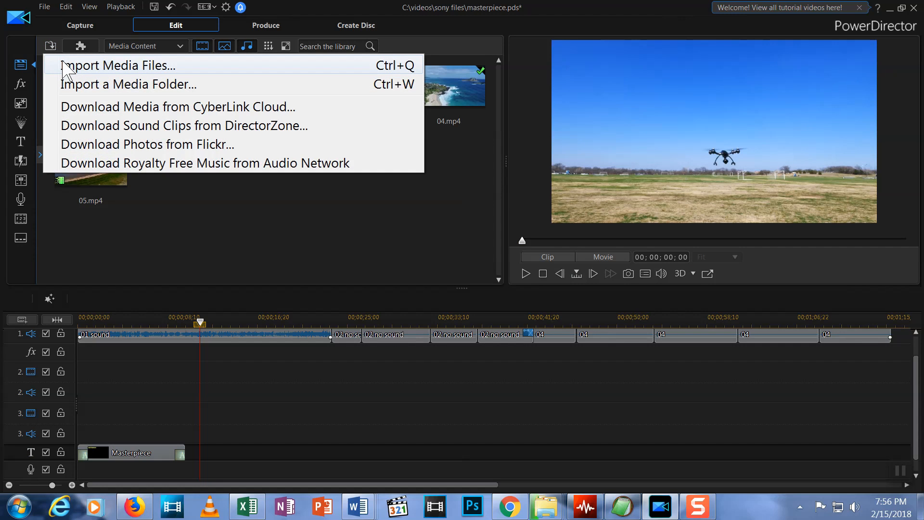
pyautogui.click(63, 66)
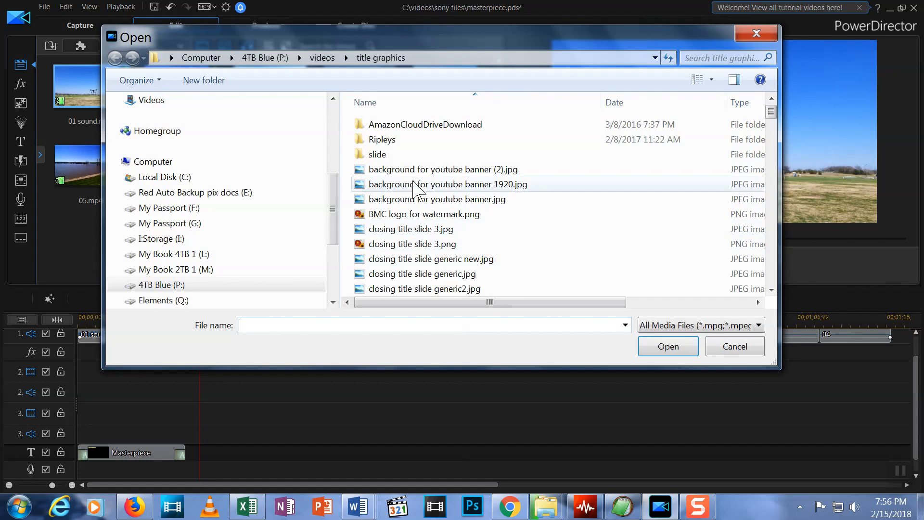
pyautogui.click(200, 57)
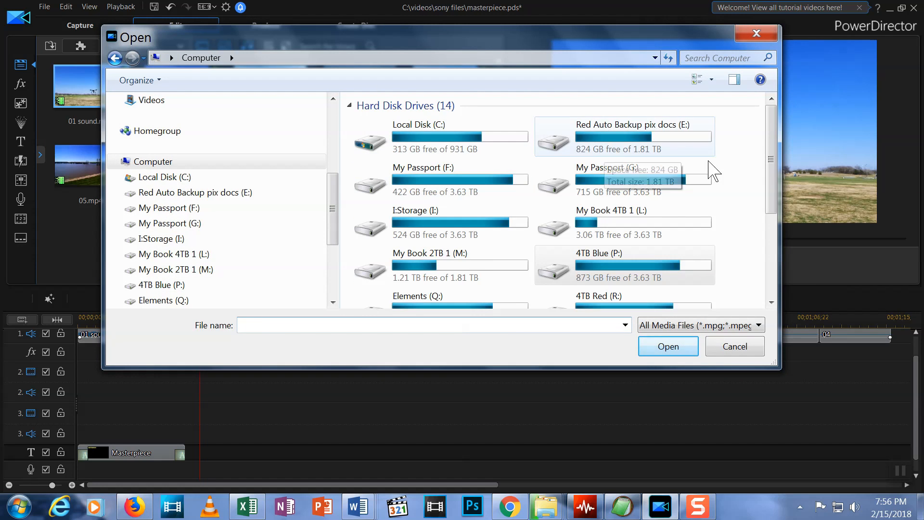
pyautogui.doubleClick(477, 236)
pyautogui.doubleClick(558, 139)
pyautogui.doubleClick(380, 197)
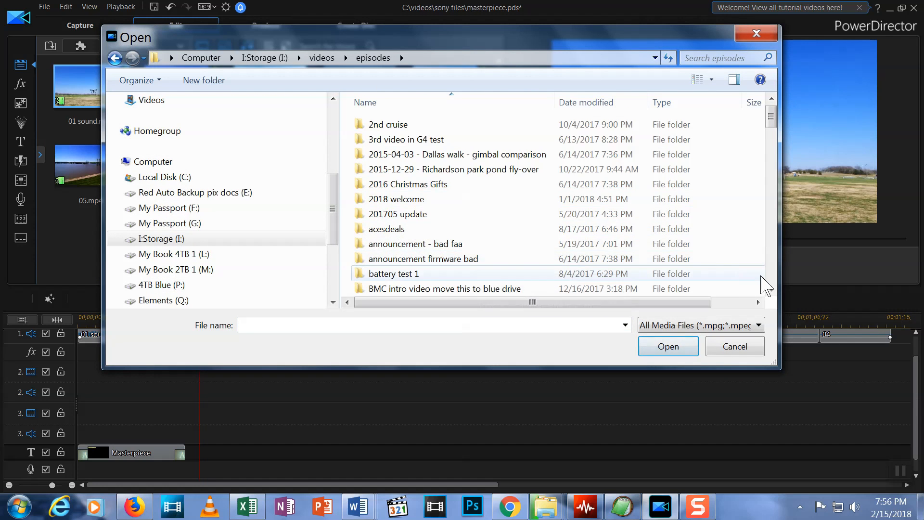
pyautogui.scroll(-3, 765, 264)
pyautogui.scroll(-15, 769, 272)
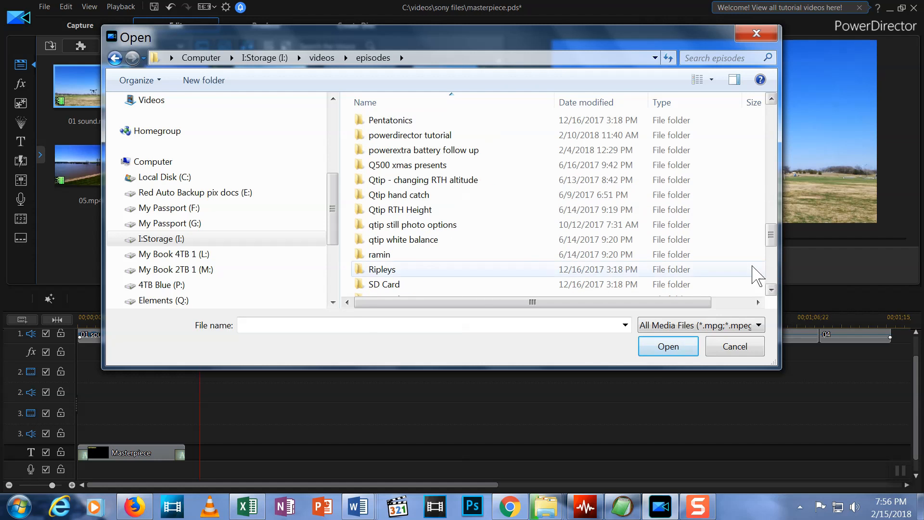
pyautogui.doubleClick(412, 135)
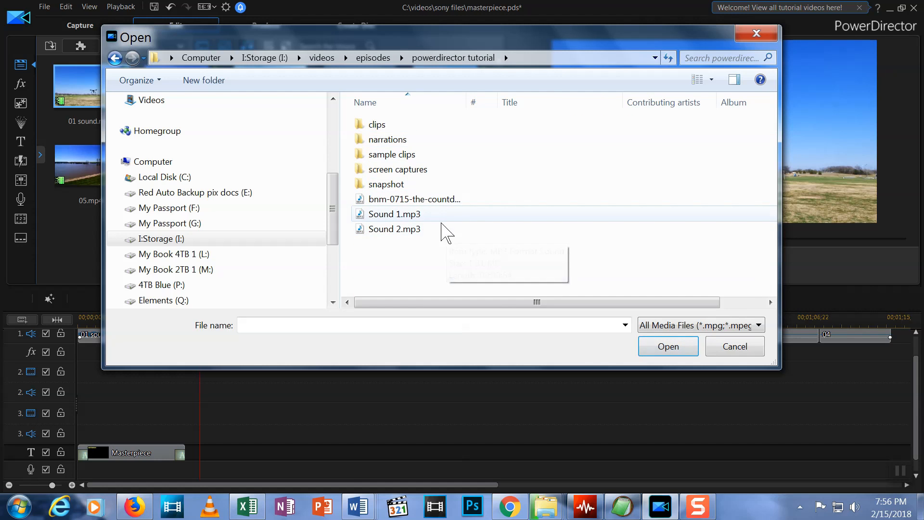
pyautogui.click(380, 200)
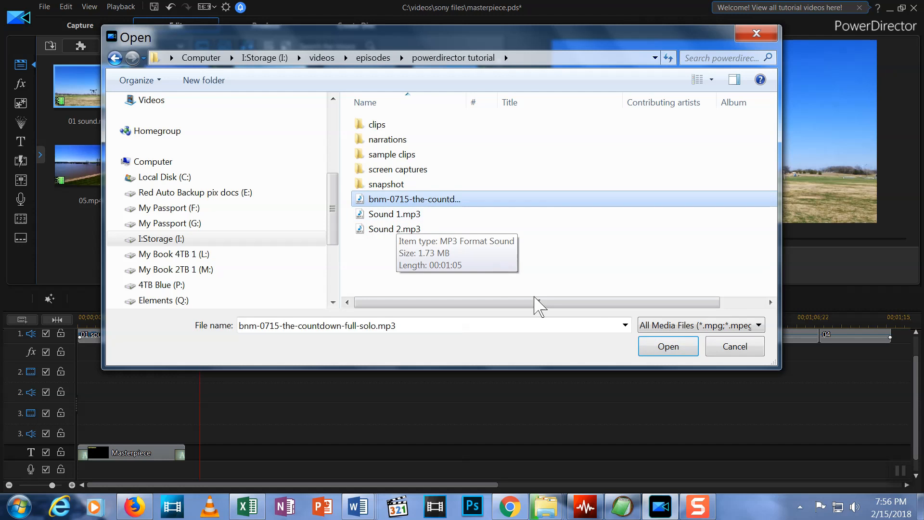
pyautogui.click(667, 346)
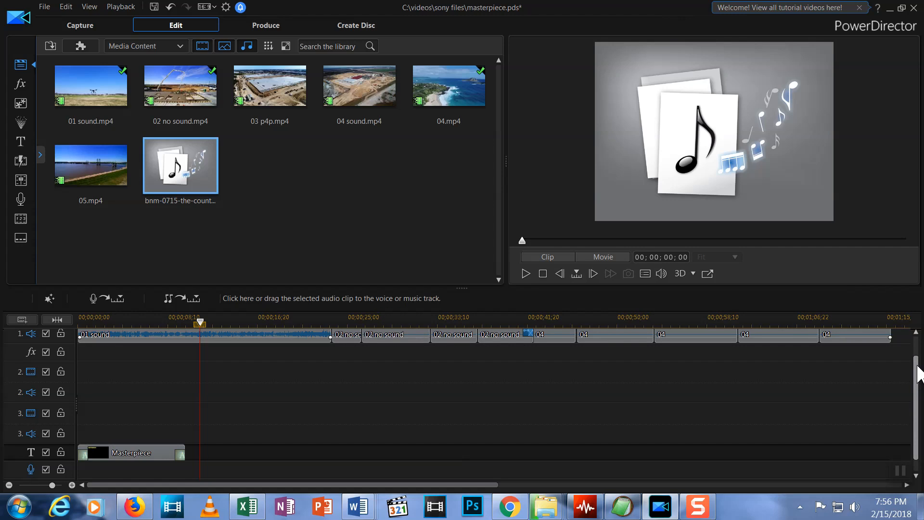
# Place the bnm-0715-the-countdown-full-solo clip on the music track and align its start with the beginning of the timeline.
pyautogui.moveTo(919, 373); pyautogui.dragTo(918, 392)
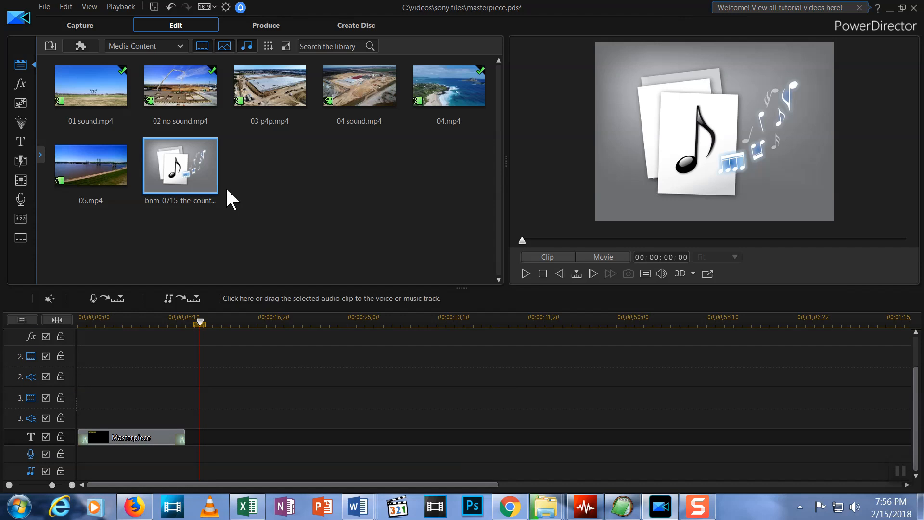
pyautogui.moveTo(176, 182); pyautogui.dragTo(102, 470)
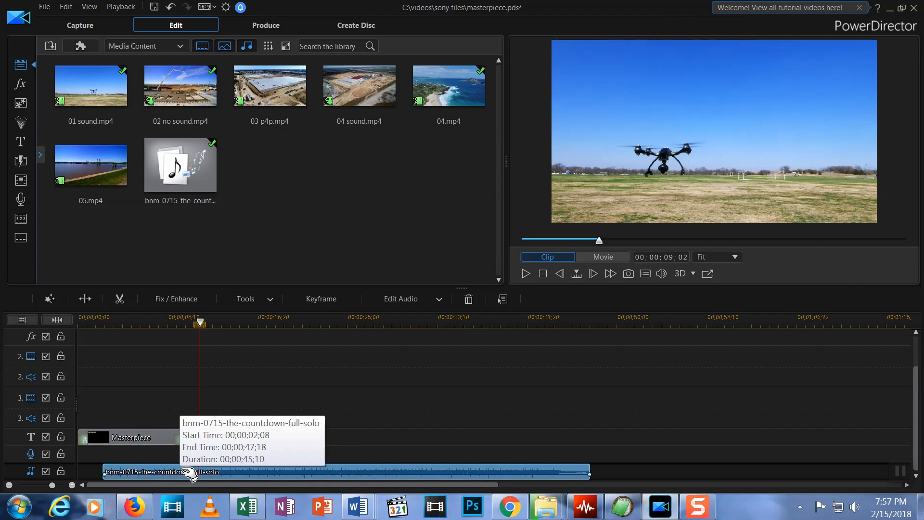
pyautogui.moveTo(257, 473); pyautogui.dragTo(217, 476)
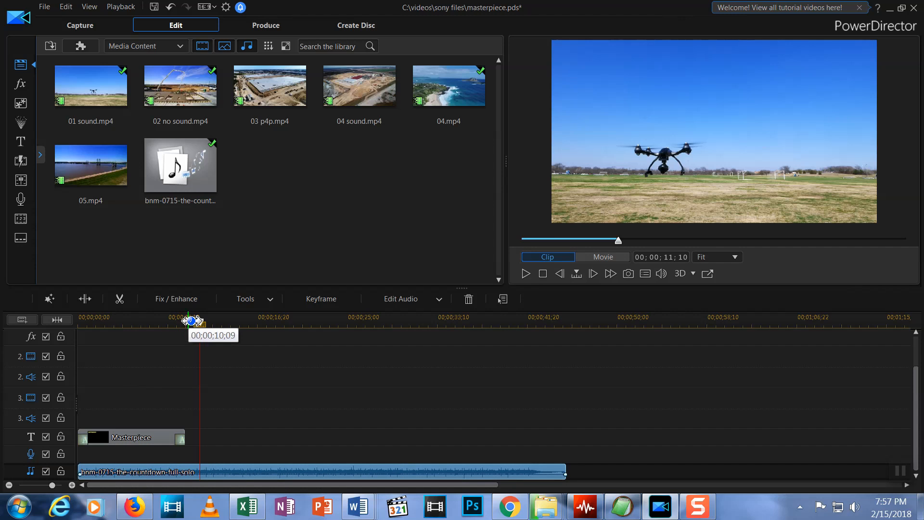
# Play the movie from the beginning to preview the music together with the video's own sound, and pause.
pyautogui.moveTo(200, 323); pyautogui.dragTo(69, 331)
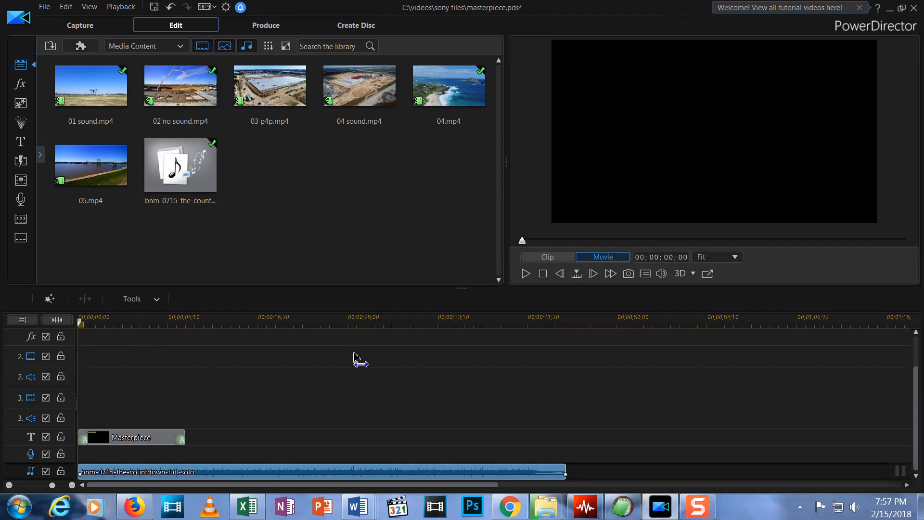
pyautogui.click(525, 274)
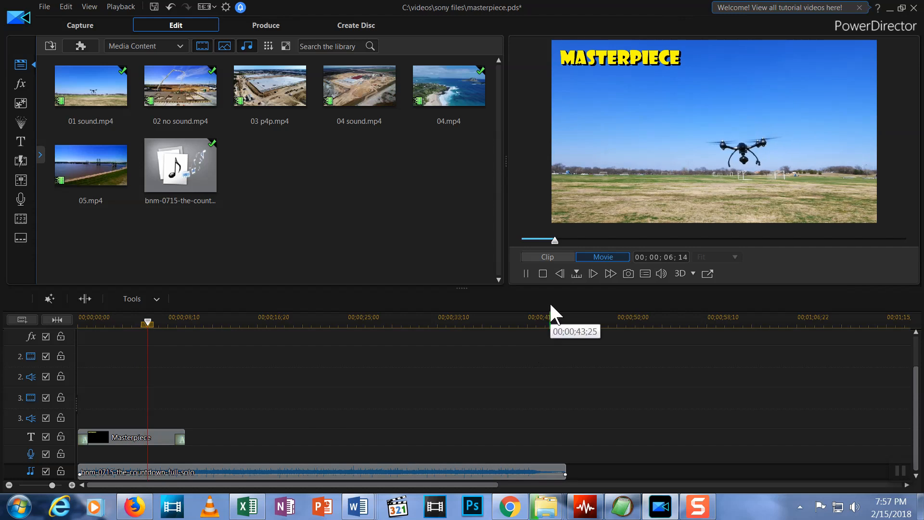
pyautogui.click(527, 276)
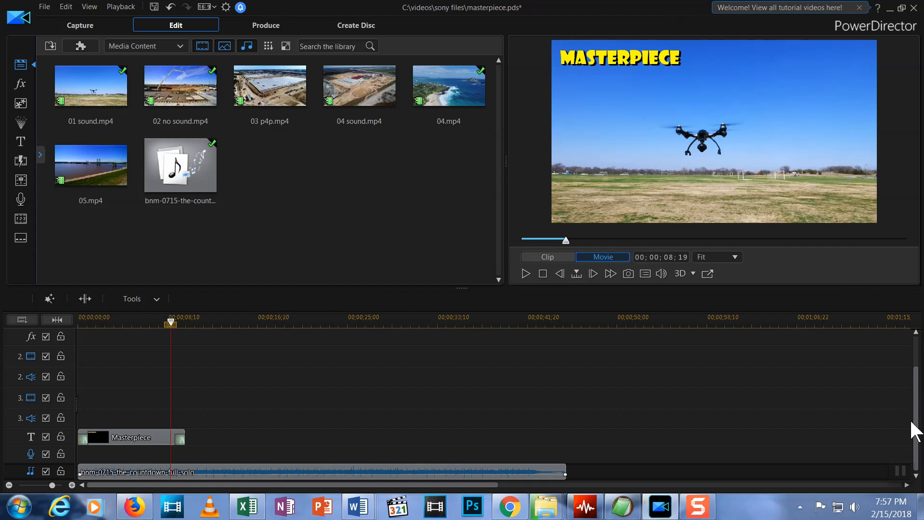
# Disable audio track 1 to mute the video clips' sound, and play the movie from the beginning to check the music.
pyautogui.scroll(2, 917, 433)
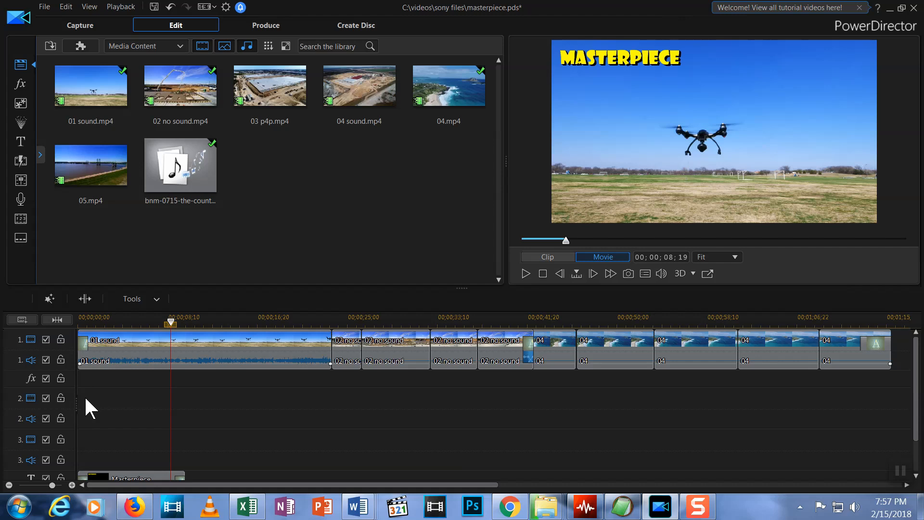
pyautogui.click(46, 360)
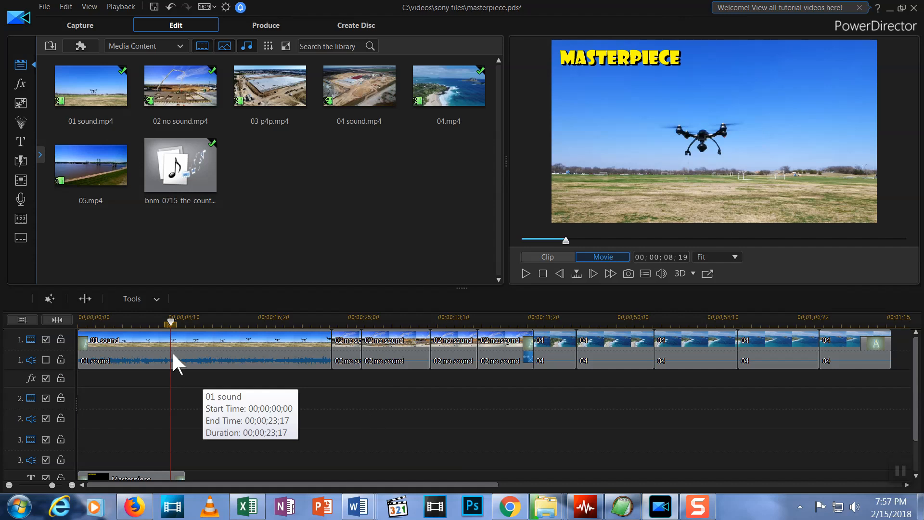
pyautogui.moveTo(171, 321); pyautogui.dragTo(62, 331)
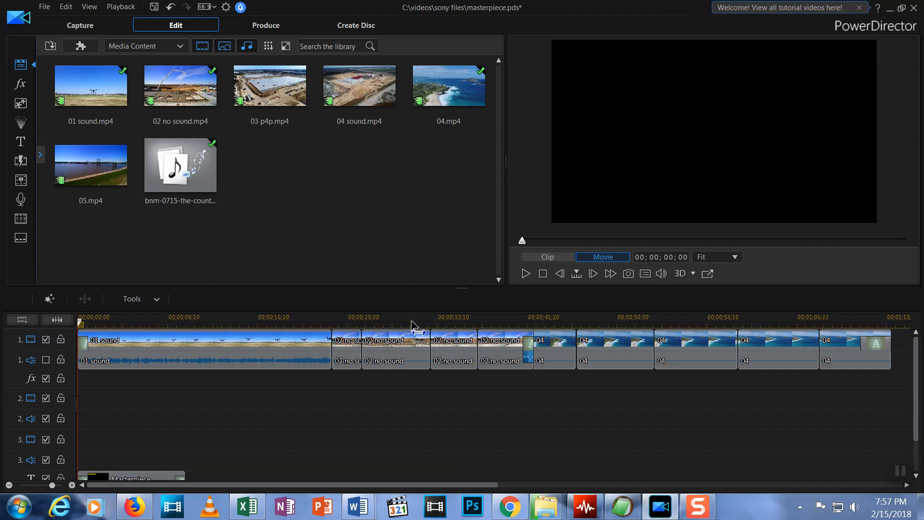
pyautogui.click(525, 274)
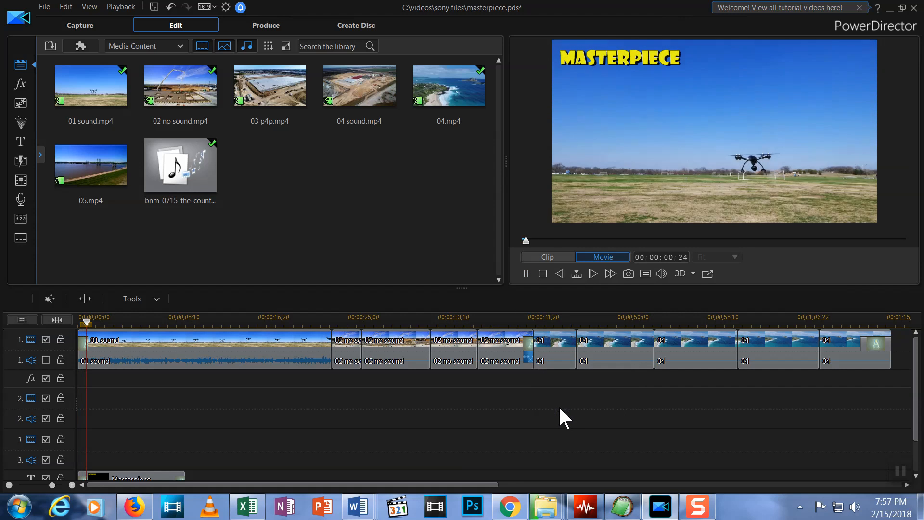